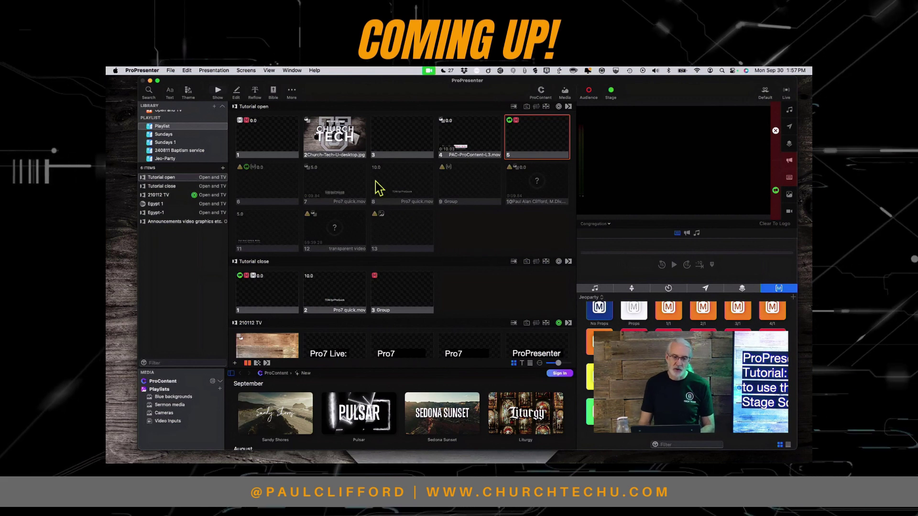
Bring up the Screen Configuration window from the Screens menu
{"action": "left_click", "coordinate": [249, 70]}
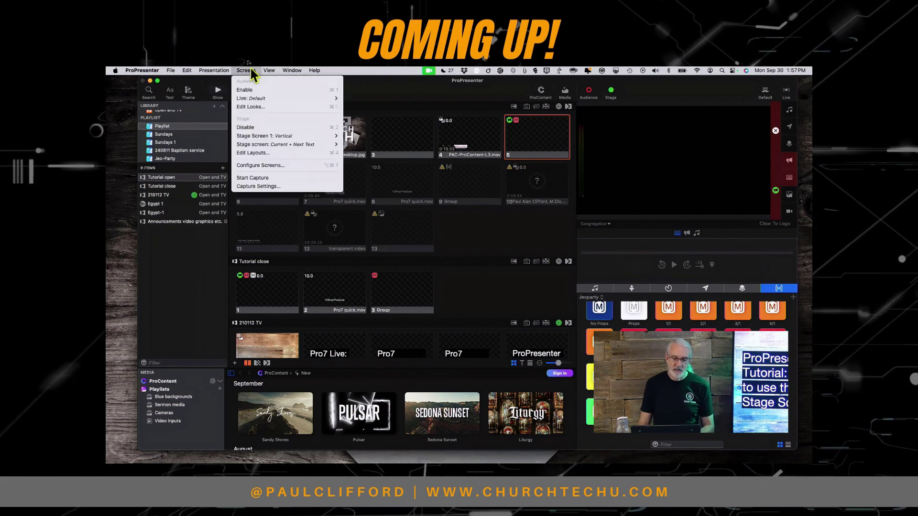
{"action": "left_click", "coordinate": [262, 166]}
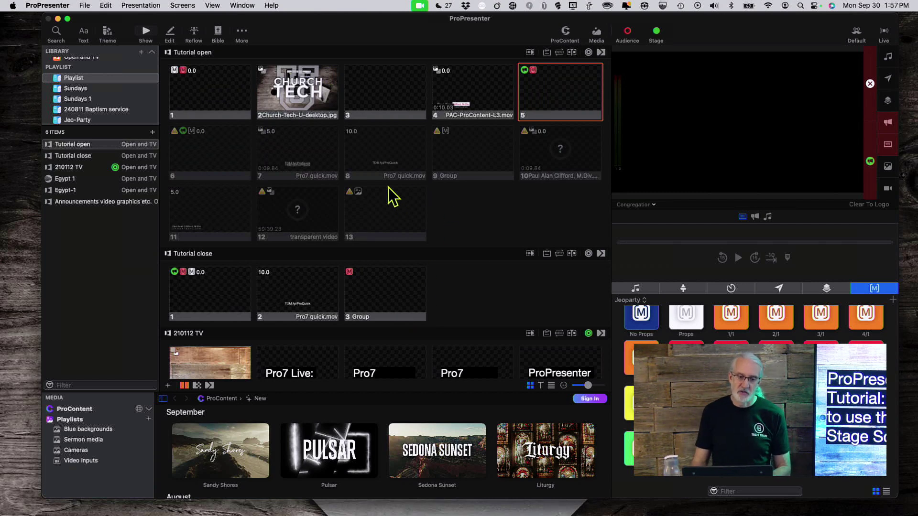
Reopen Screen Configuration to view the Congregation, Livestream, Vertical 1 and stage screens
{"action": "left_click", "coordinate": [192, 6]}
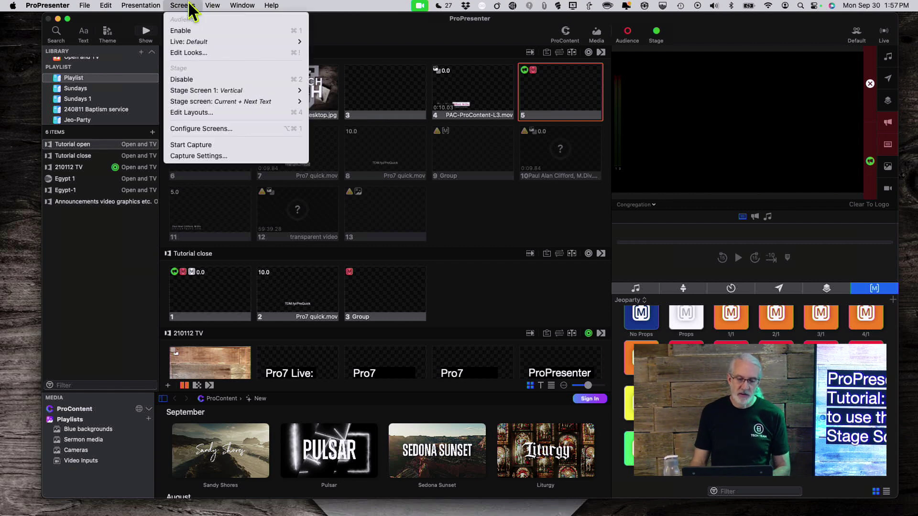
{"action": "left_click", "coordinate": [203, 130]}
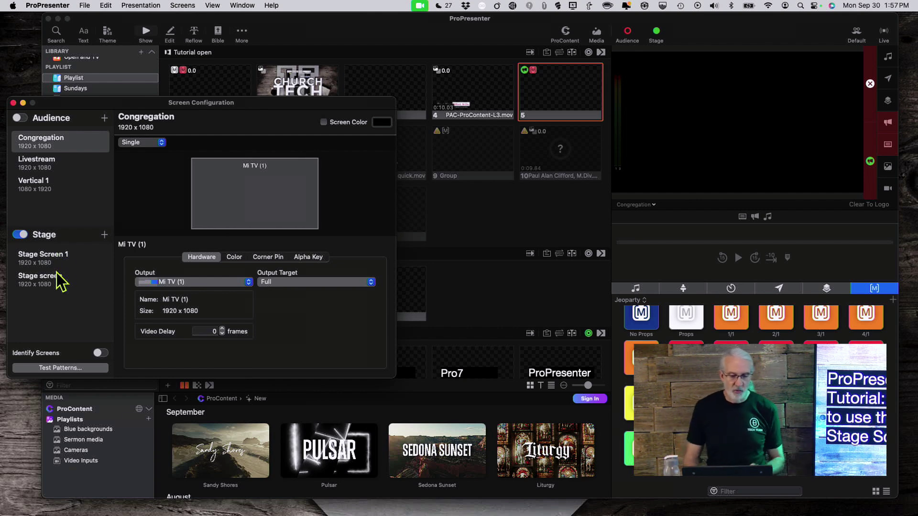
Select the Stage screen (Placeholder - 2 output) and list output devices for a new stage screen
{"action": "left_click", "coordinate": [46, 287]}
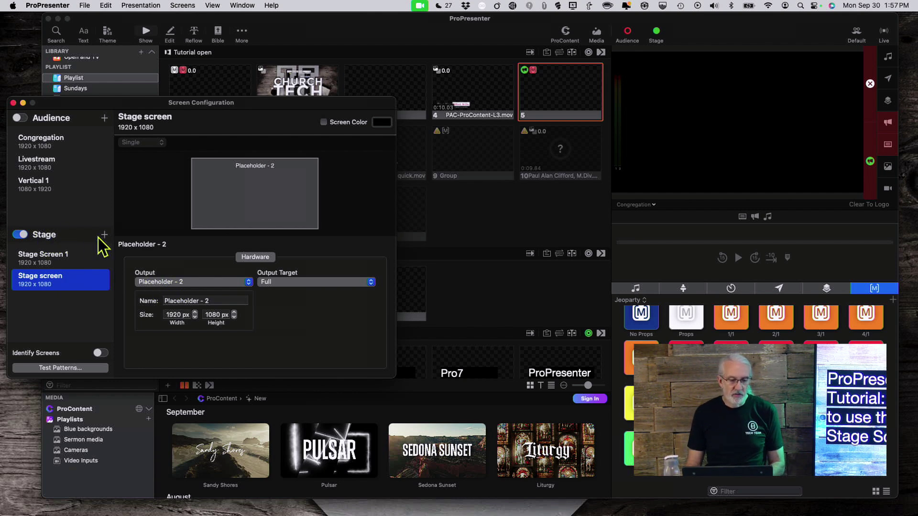
{"action": "left_click", "coordinate": [105, 234]}
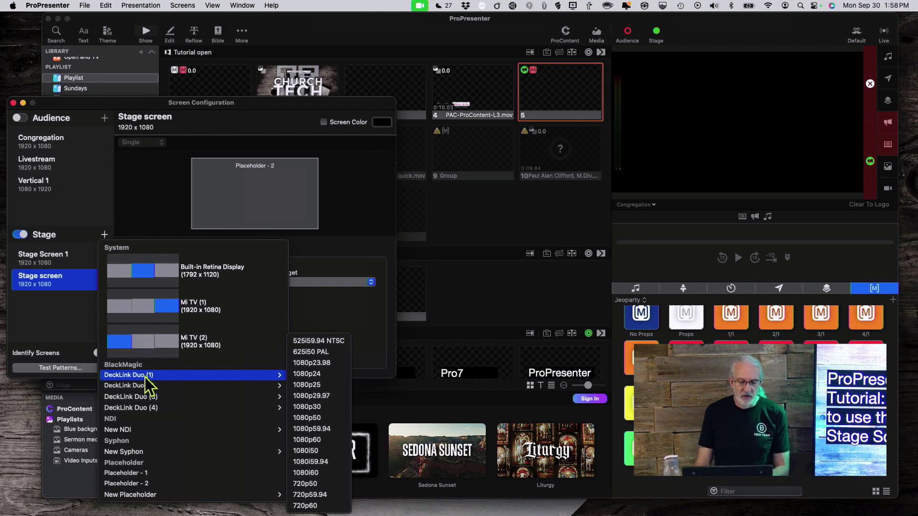
Dismiss the output device list without adding a stage screen
{"action": "mouse_move", "coordinate": [125, 432]}
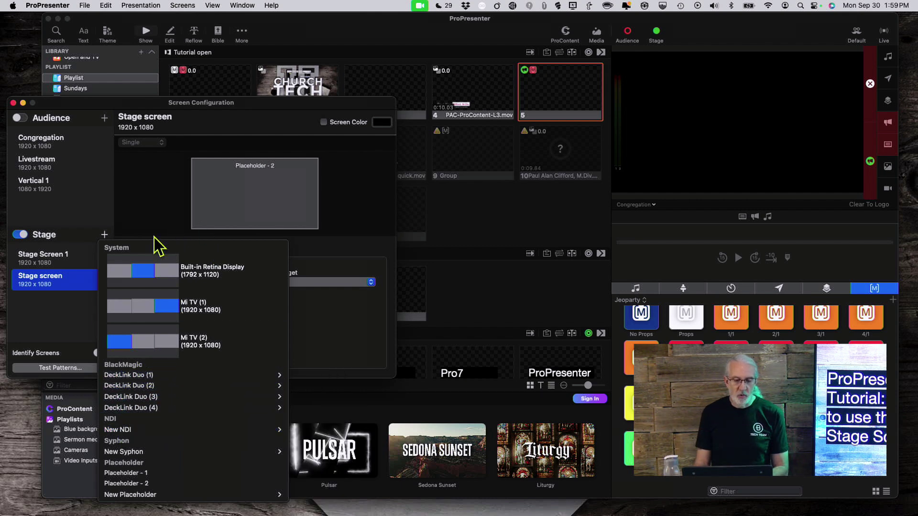
{"action": "mouse_move", "coordinate": [245, 329]}
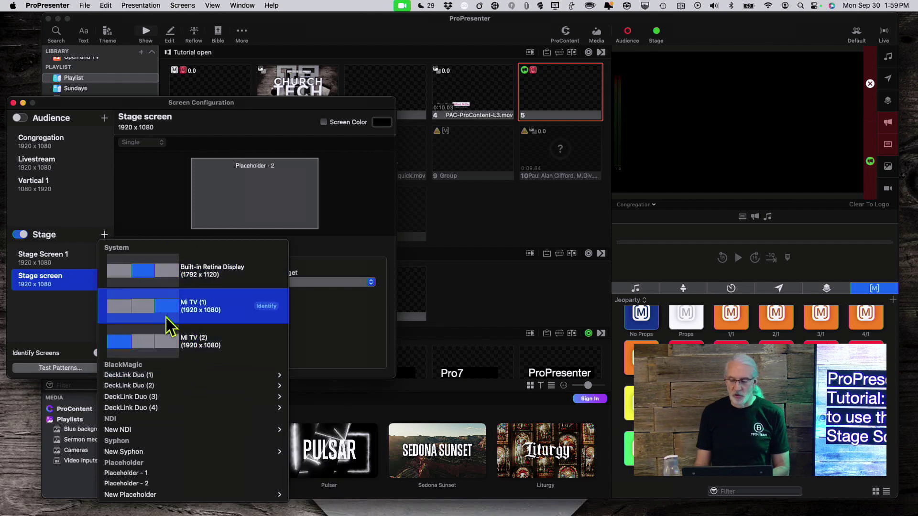
{"action": "mouse_move", "coordinate": [177, 328]}
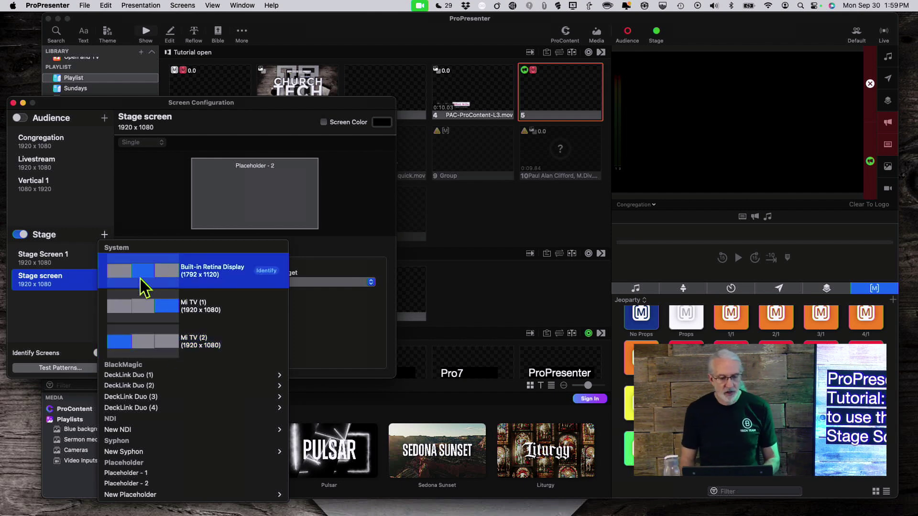
{"action": "left_click", "coordinate": [60, 327]}
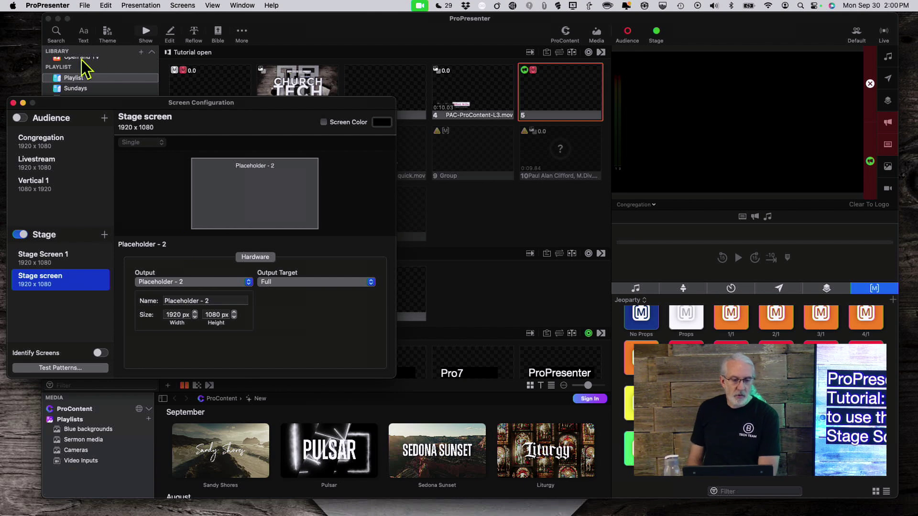
Close Screen Configuration and bring up the Screens menu's layout options
{"action": "left_click", "coordinate": [14, 103]}
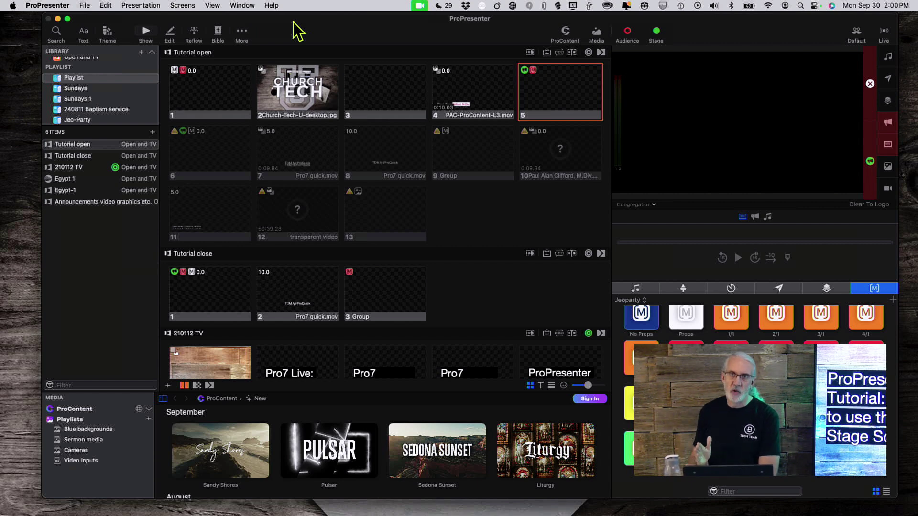
{"action": "left_click", "coordinate": [185, 5]}
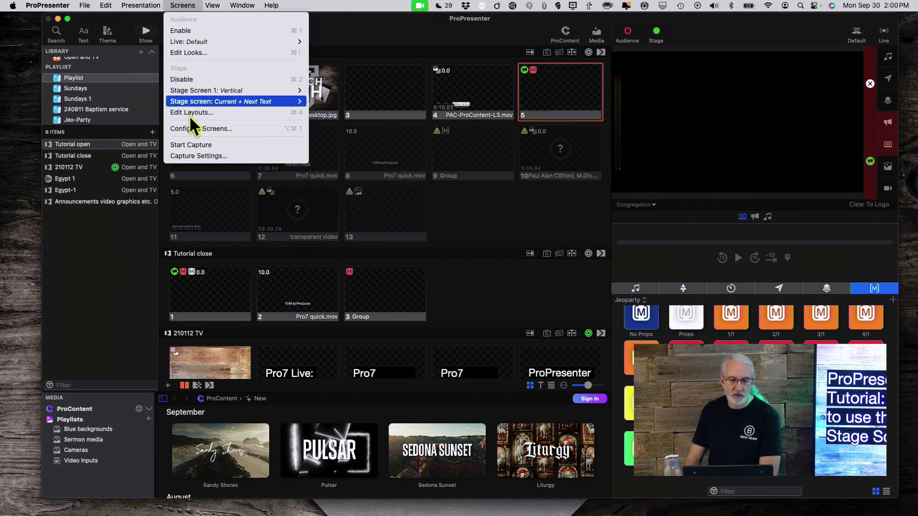
{"action": "mouse_move", "coordinate": [203, 93]}
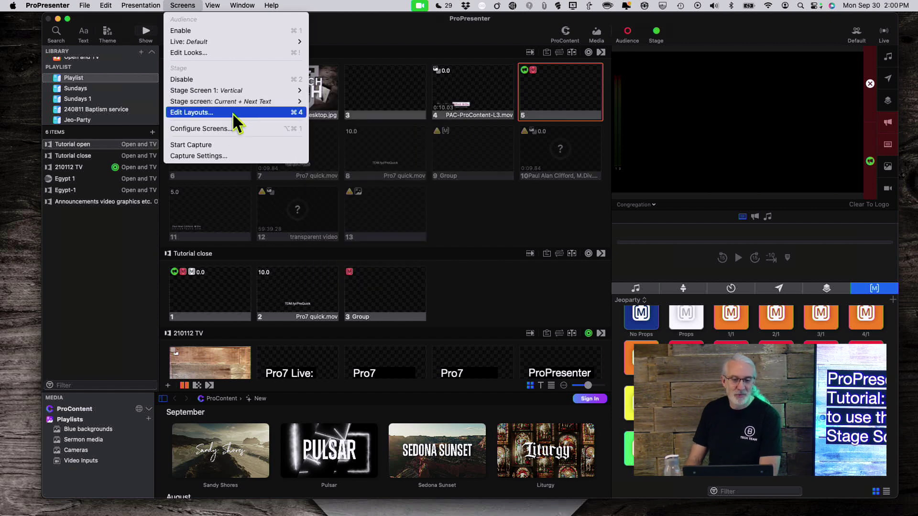
Open the stage layout editor and show the new-layout templates, Blank through System Clock
{"action": "left_click", "coordinate": [197, 114]}
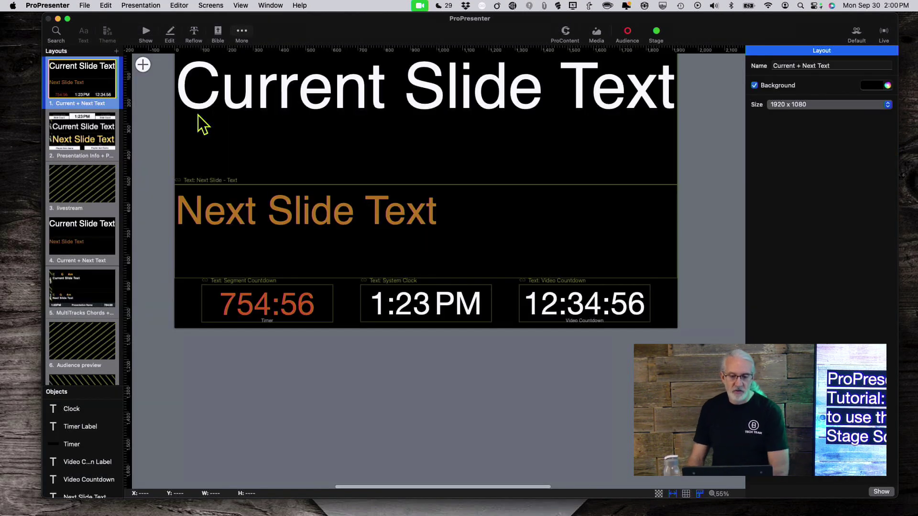
{"action": "scroll", "coordinate": [412, 214], "scroll_direction": "up", "scroll_amount": 3}
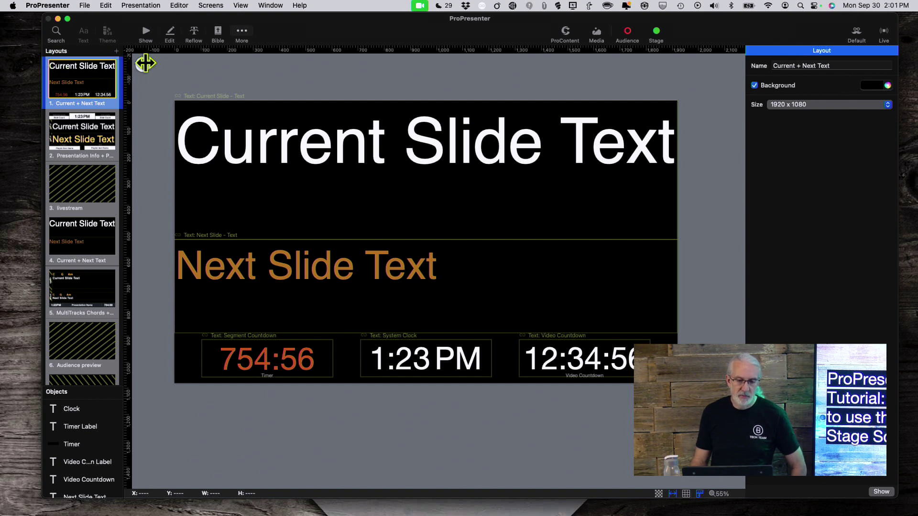
{"action": "left_click", "coordinate": [116, 52]}
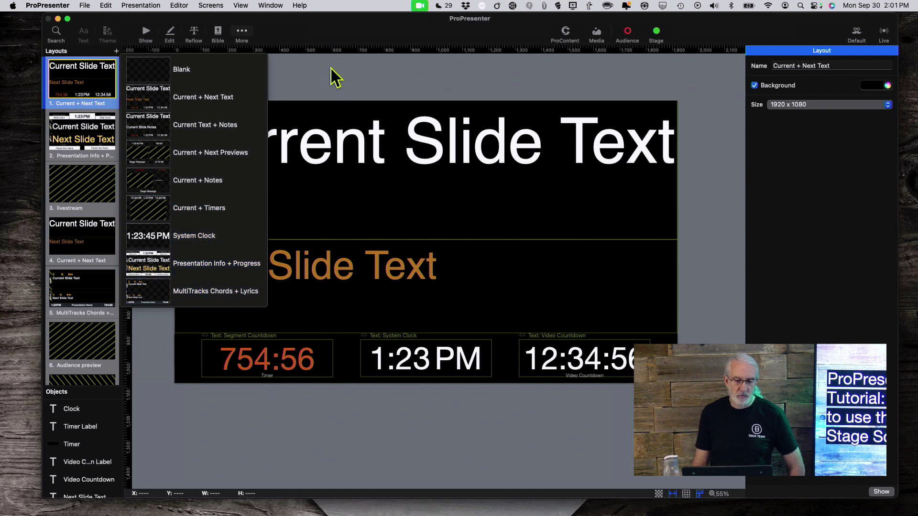
Add a Blank stage layout and rename it to 'Test layout'
{"action": "left_click", "coordinate": [149, 66]}
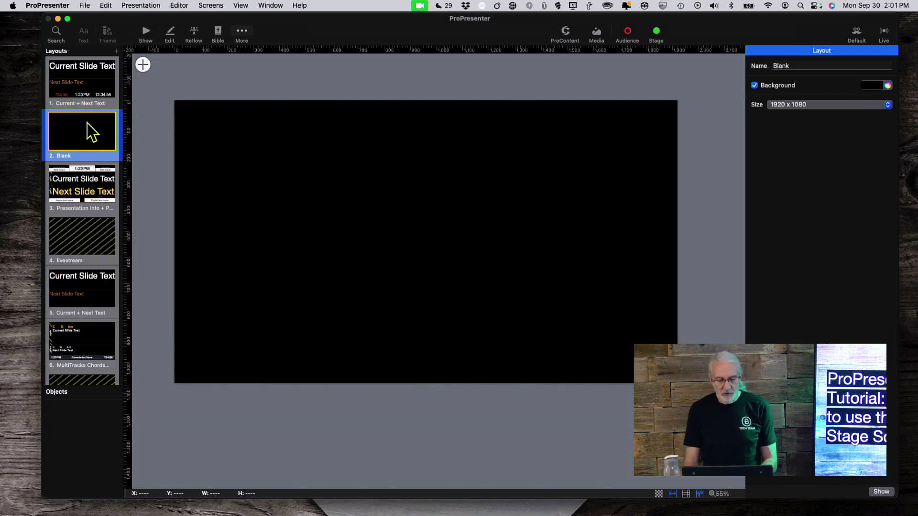
{"action": "right_click", "coordinate": [77, 138]}
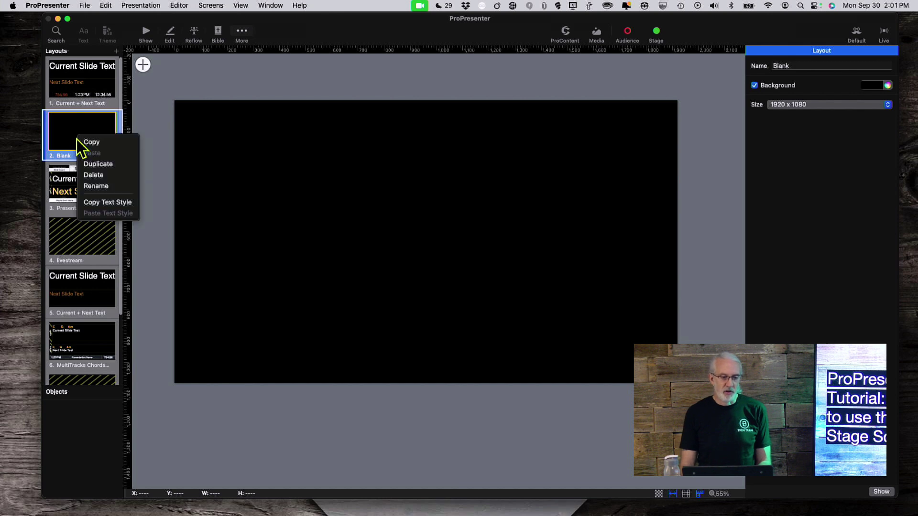
{"action": "left_click", "coordinate": [92, 191]}
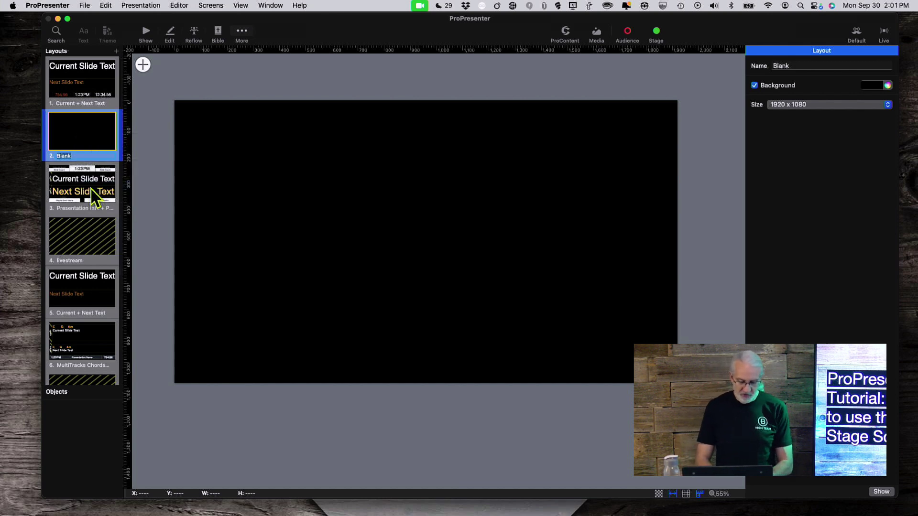
{"action": "type", "text": "Test layout"}
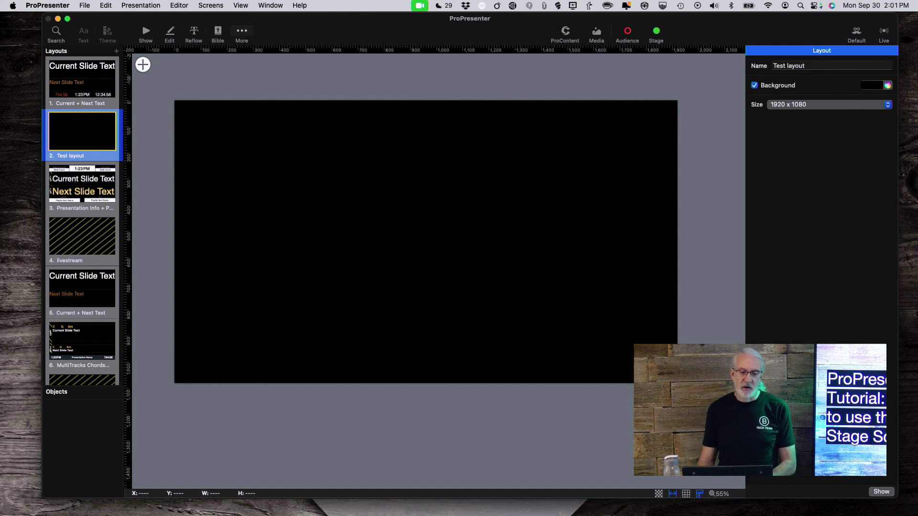
Delete the System Clock from Current + Next Text and move the Timer into its spot
{"action": "left_click", "coordinate": [86, 80]}
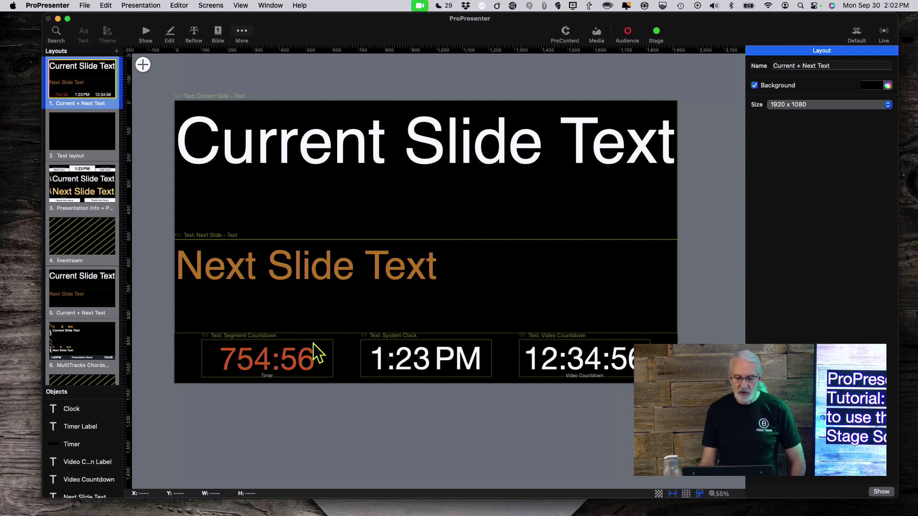
{"action": "left_click", "coordinate": [407, 357]}
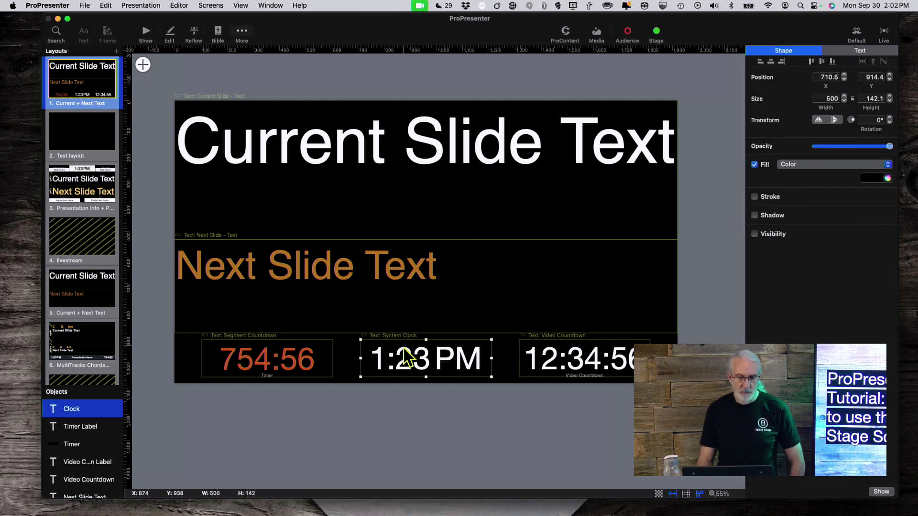
{"action": "key", "text": "Delete"}
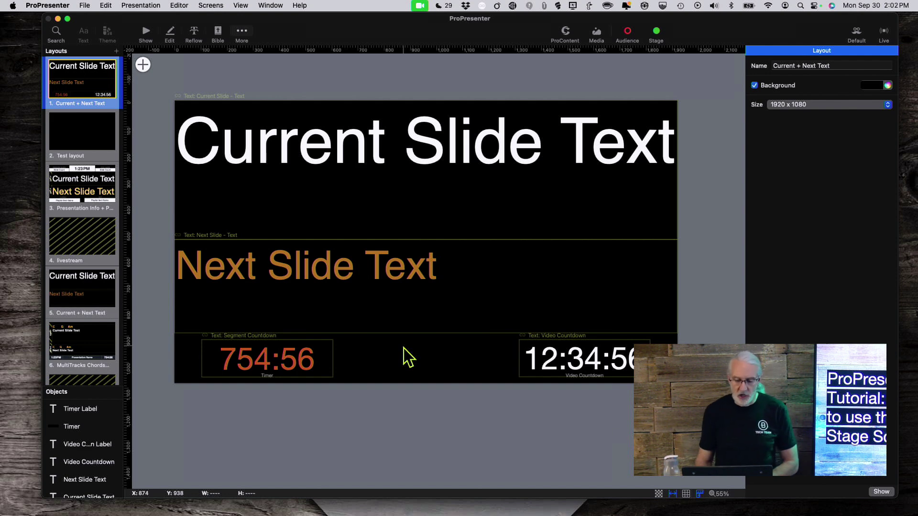
{"action": "left_click", "coordinate": [304, 361]}
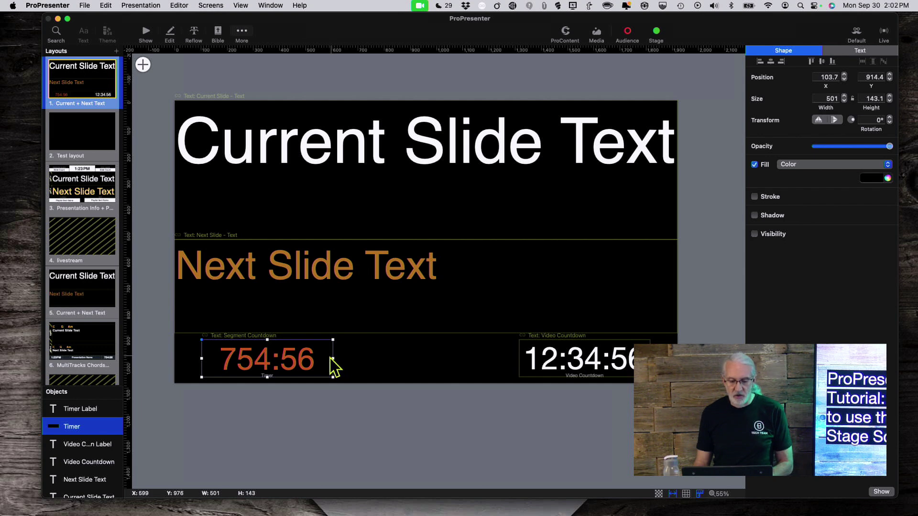
{"action": "mouse_move", "coordinate": [305, 359]}
{"action": "left_mouse_down"}
{"action": "mouse_move", "coordinate": [466, 362]}
{"action": "mouse_move", "coordinate": [389, 352]}
{"action": "mouse_move", "coordinate": [301, 356]}
{"action": "left_mouse_up"}
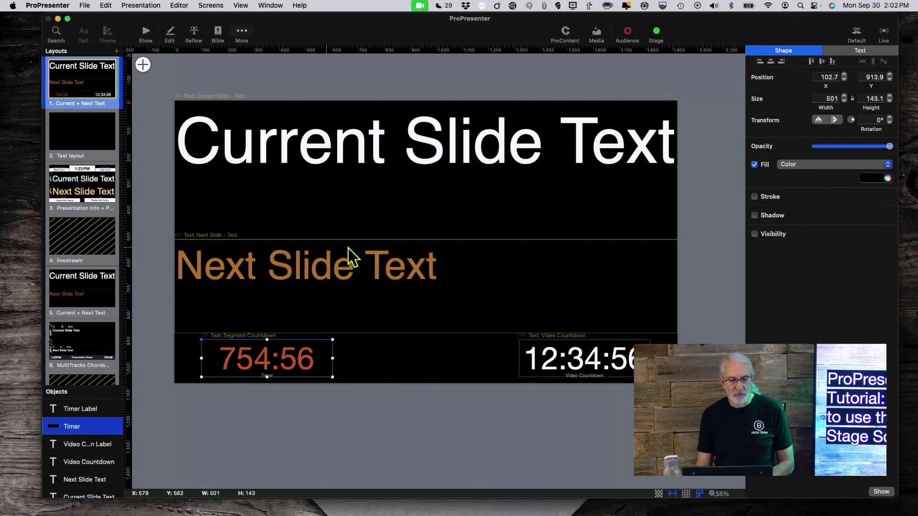
Open the Test layout in the editor and show its menu of addable stage objects
{"action": "left_click", "coordinate": [101, 140]}
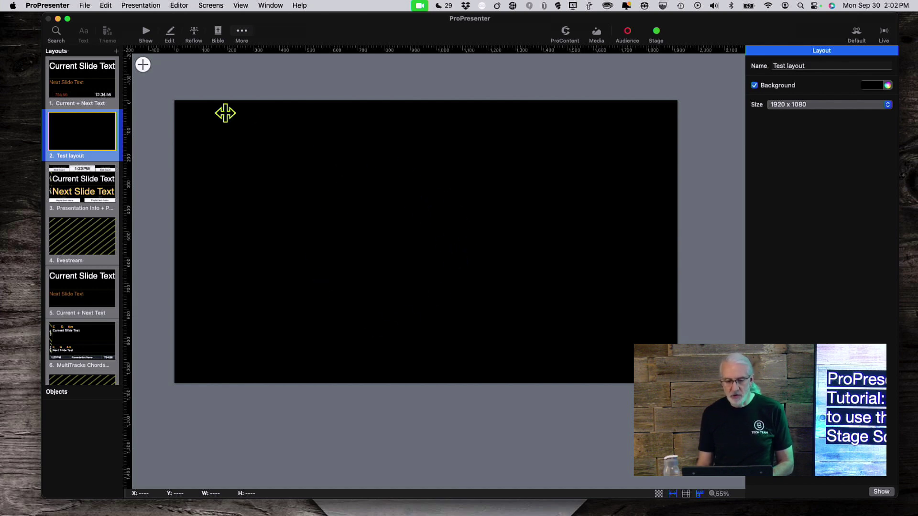
{"action": "left_click", "coordinate": [143, 65]}
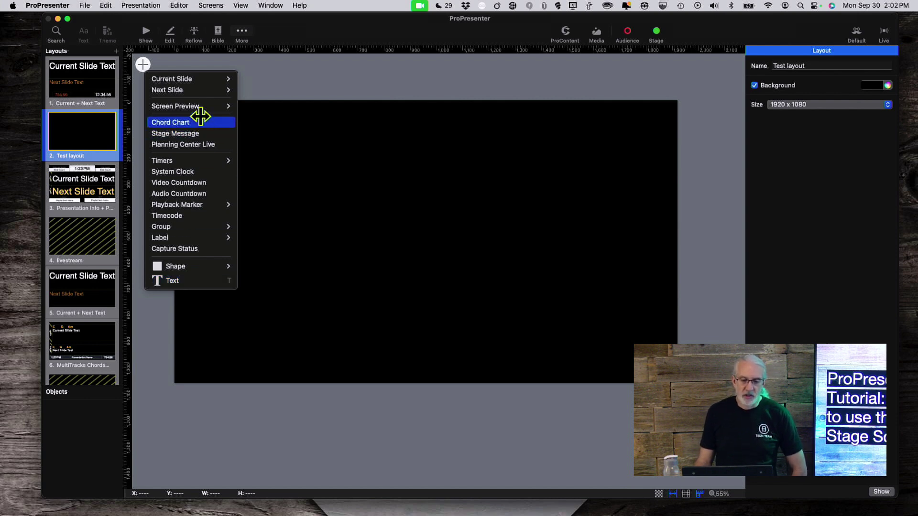
{"action": "mouse_move", "coordinate": [210, 73]}
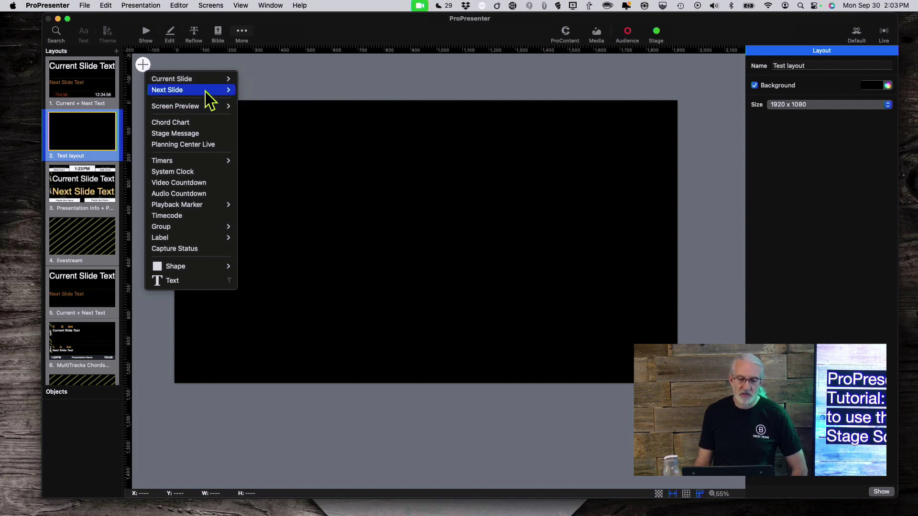
{"action": "mouse_move", "coordinate": [204, 91]}
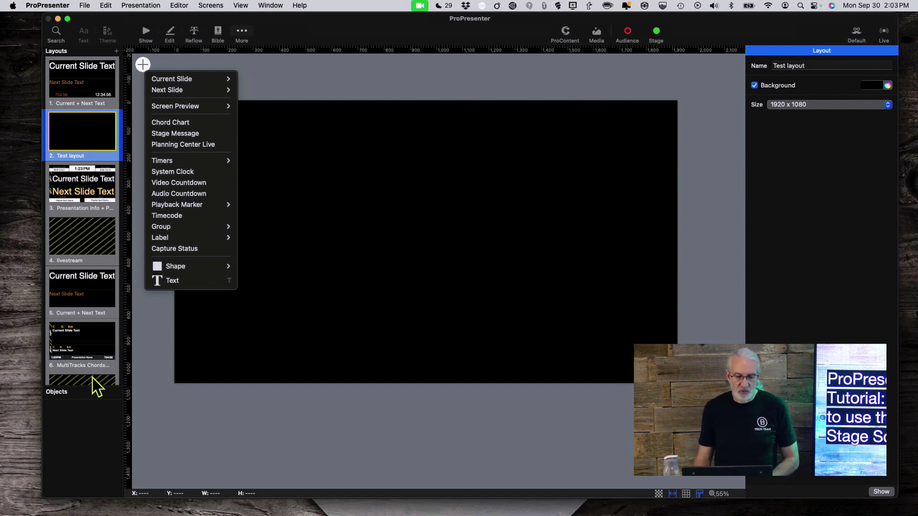
Expand the add-object menu's Timers and Shape submenus, showing Rectangle through Arrow
{"action": "mouse_move", "coordinate": [210, 111]}
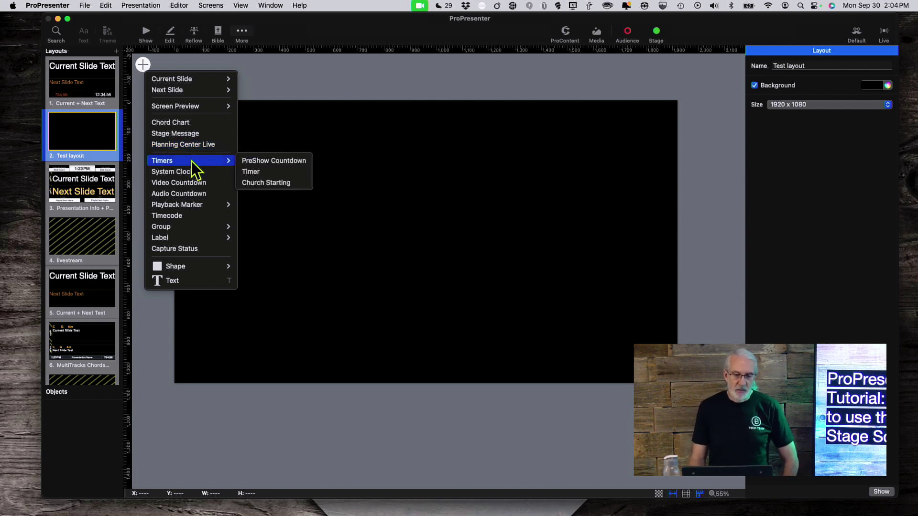
{"action": "mouse_move", "coordinate": [231, 163]}
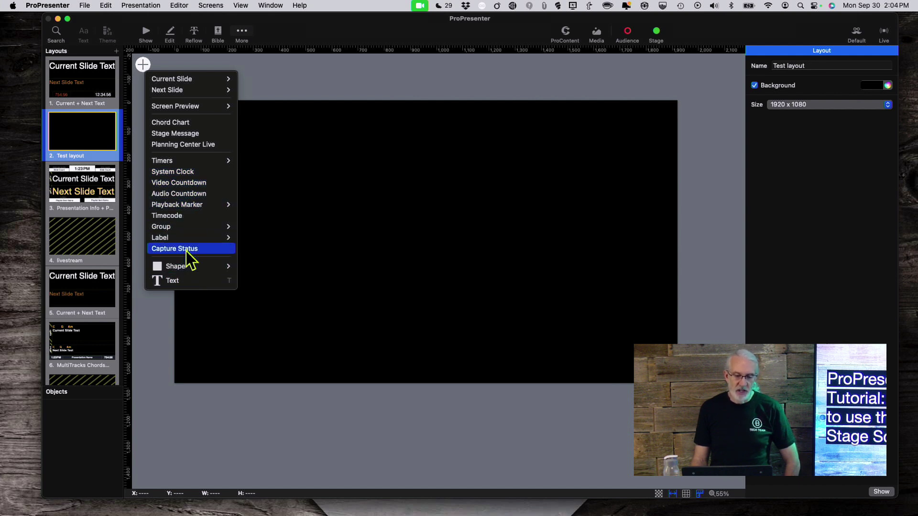
{"action": "mouse_move", "coordinate": [186, 272]}
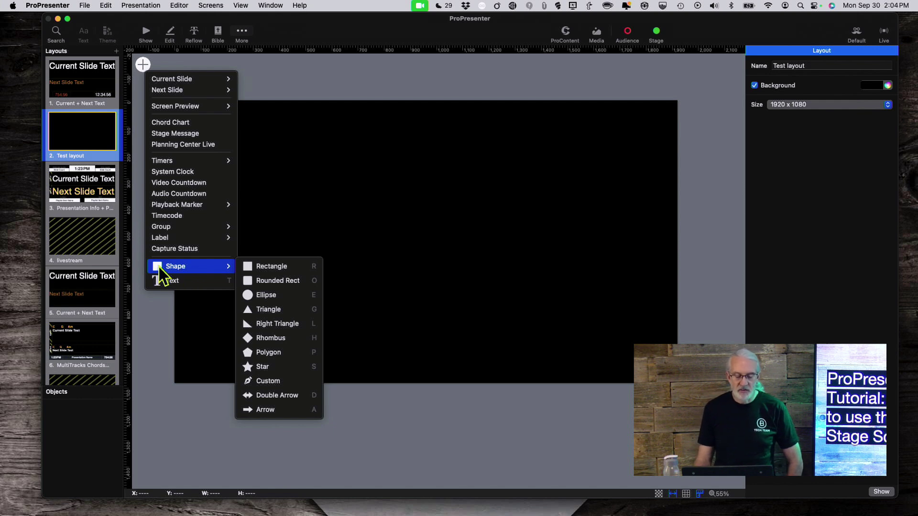
Add a blue rectangle to the Test layout and enlarge it to about 660×370
{"action": "left_click", "coordinate": [271, 266]}
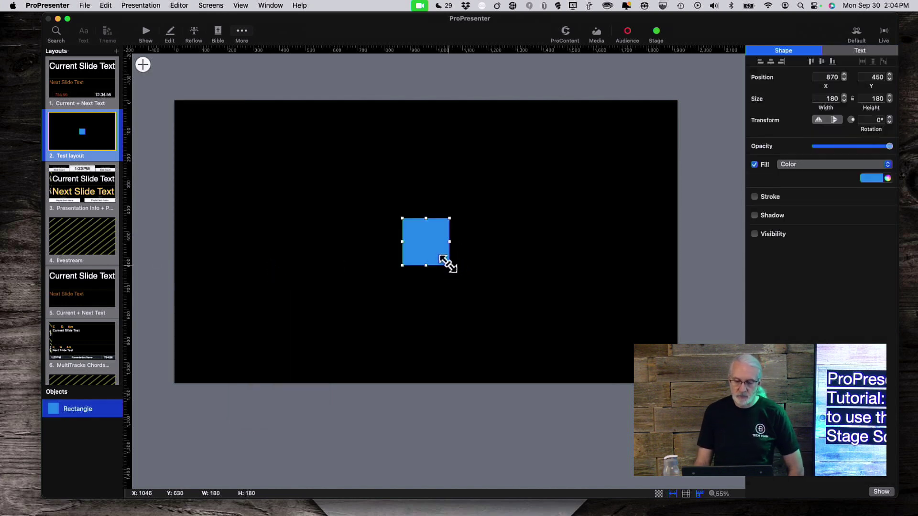
{"action": "left_click_drag", "start_coordinate": [449, 265], "coordinate": [573, 313]}
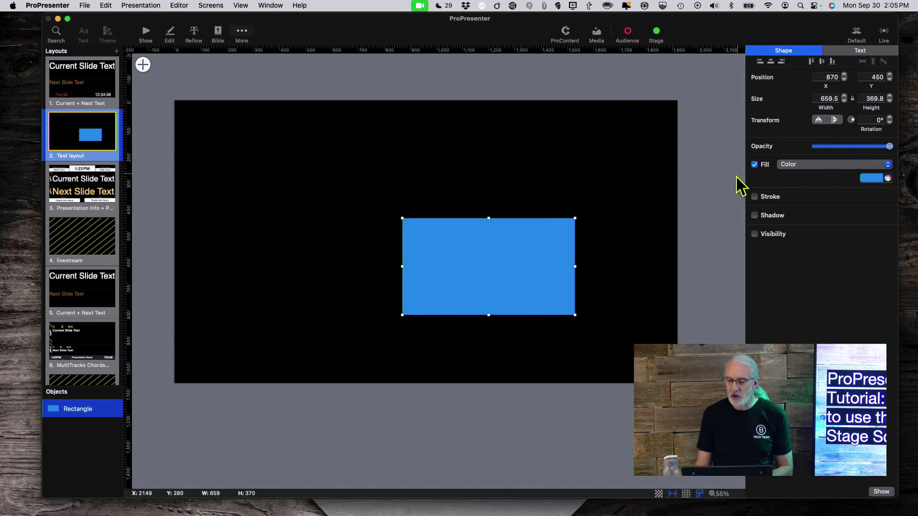
Fill the rectangle with Input 1: Camera 1 video and stretch it to the canvas's top-left corner
{"action": "left_click", "coordinate": [887, 164]}
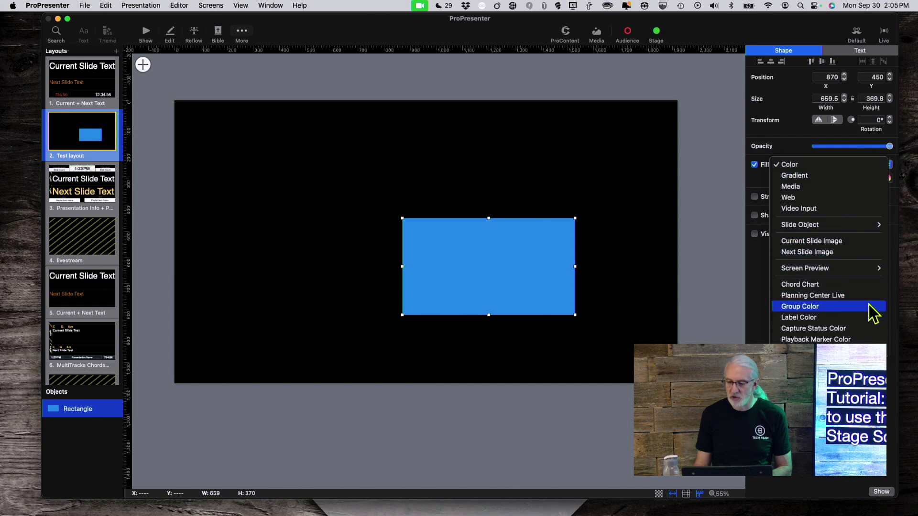
{"action": "left_click", "coordinate": [853, 208]}
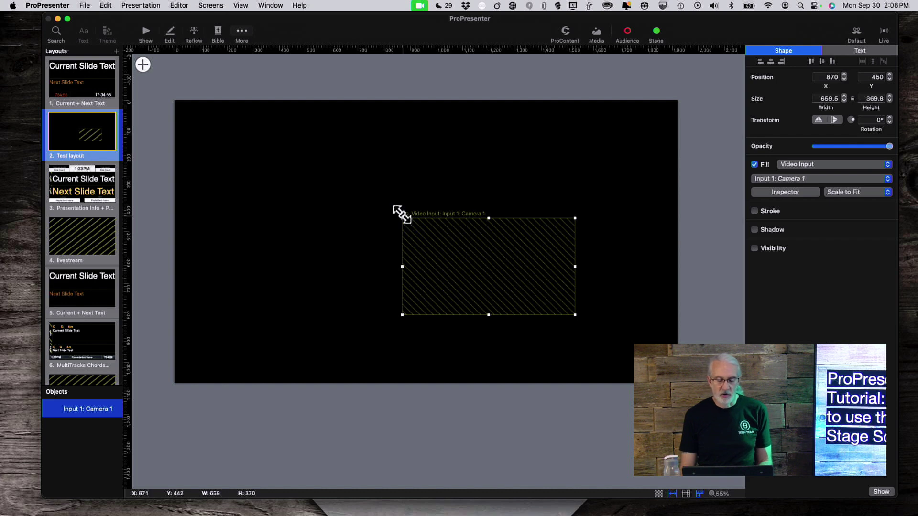
{"action": "left_click_drag", "start_coordinate": [402, 215], "coordinate": [176, 99]}
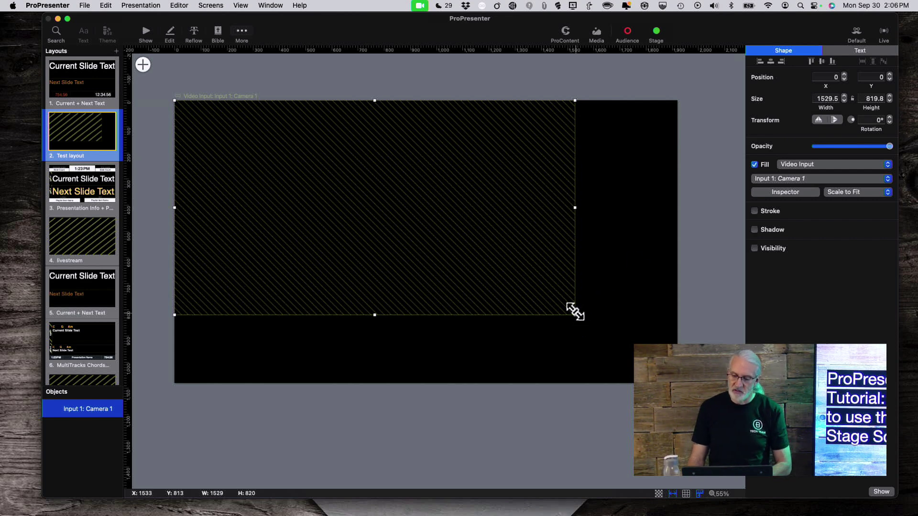
Enlarge the Camera 1 shape so it fills the full 1920 × 1080 canvas
{"action": "left_click_drag", "start_coordinate": [575, 313], "coordinate": [677, 383]}
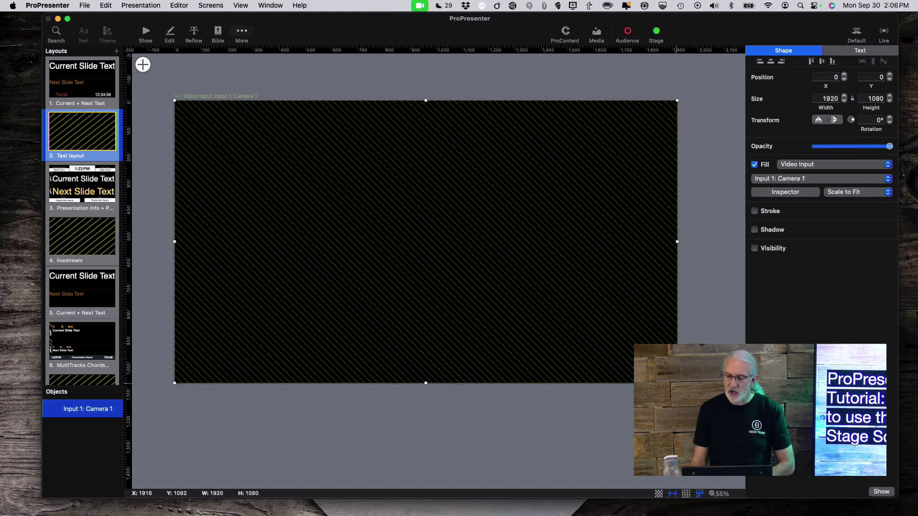
Leave the stage layout editor and return to the Show view
{"action": "left_click", "coordinate": [145, 33]}
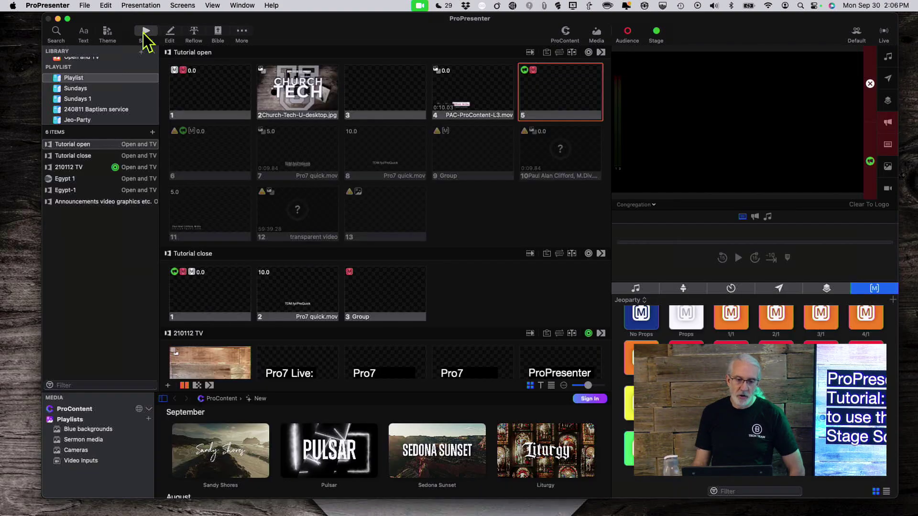
In the stage panel, try livestream on Stage screen, then revert it to Current + Next Text
{"action": "left_click", "coordinate": [683, 291]}
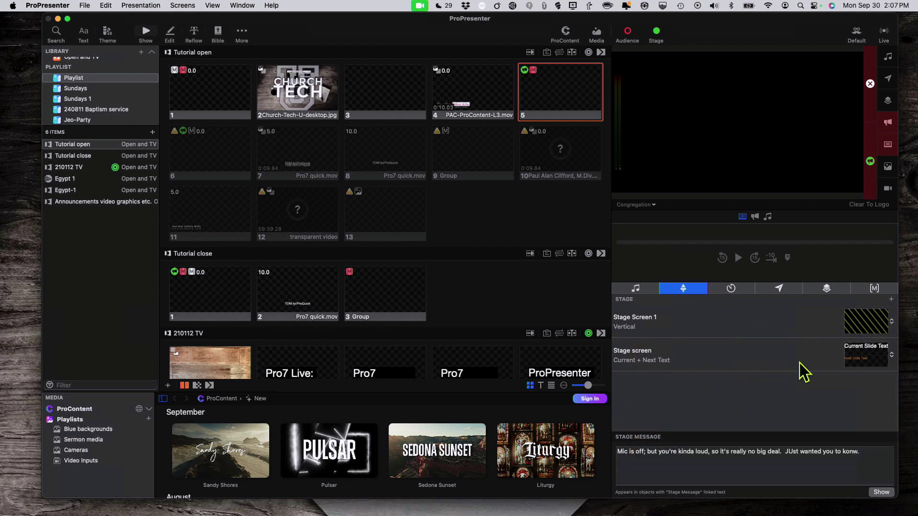
{"action": "left_click", "coordinate": [892, 356]}
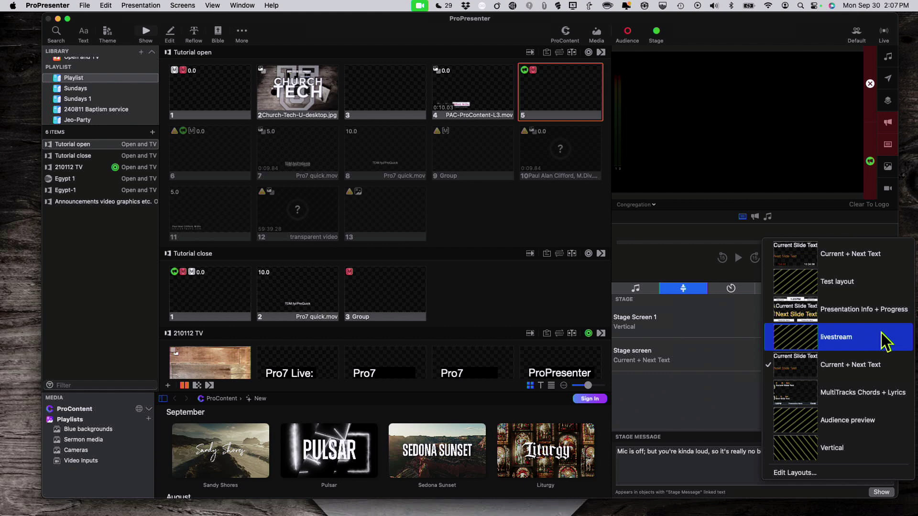
{"action": "left_click", "coordinate": [884, 340]}
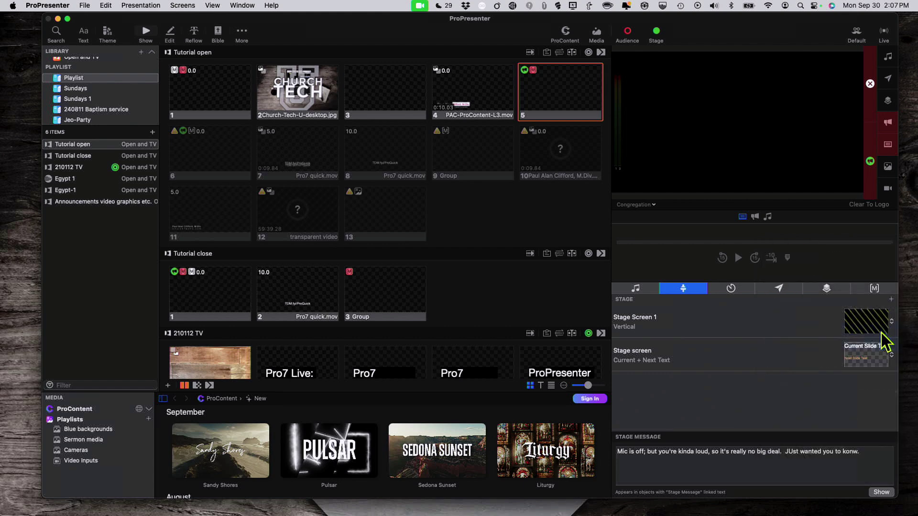
{"action": "left_click", "coordinate": [891, 355]}
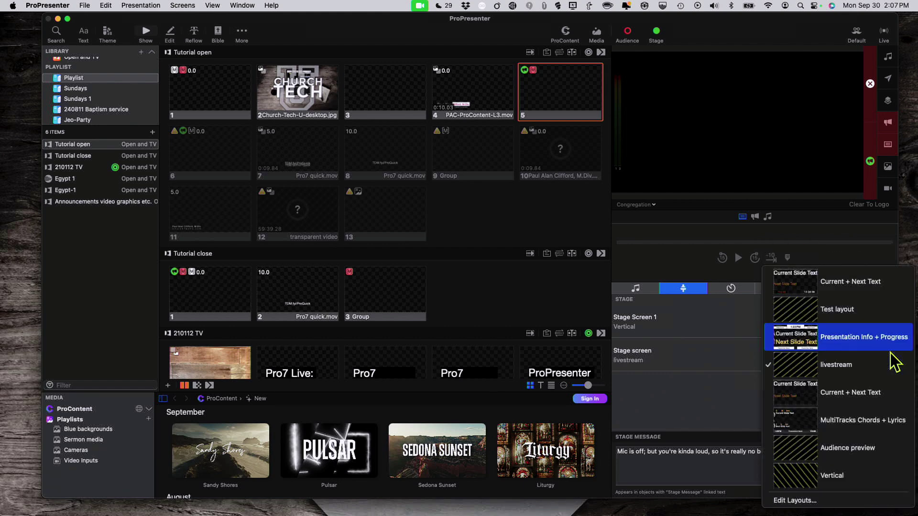
{"action": "left_click", "coordinate": [864, 292]}
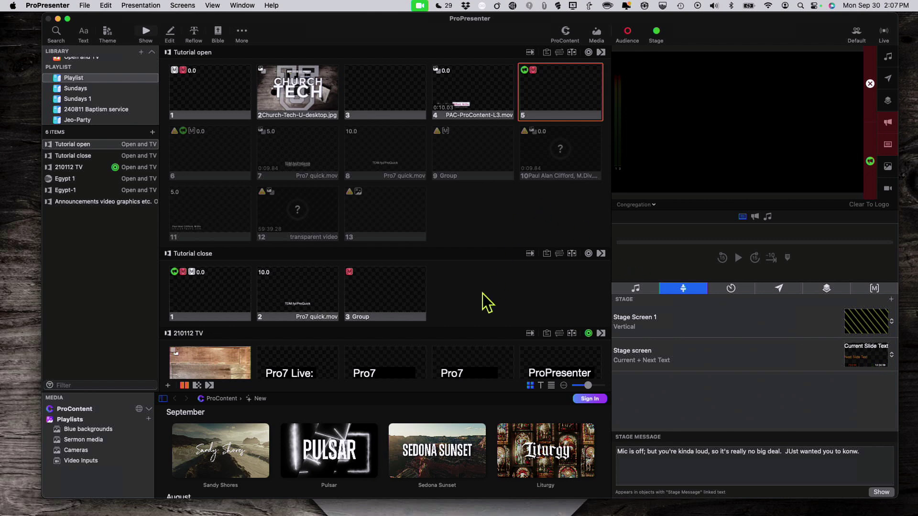
Open the Egypt 1 song's slides from the library
{"action": "scroll", "coordinate": [485, 301], "scroll_direction": "down", "scroll_amount": 2}
{"action": "scroll", "coordinate": [485, 301], "scroll_direction": "down", "scroll_amount": 10}
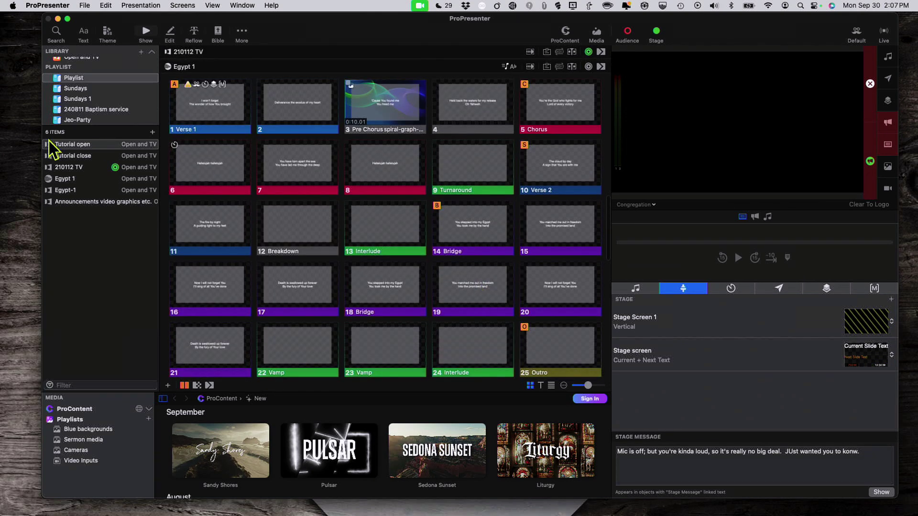
{"action": "left_click", "coordinate": [62, 179]}
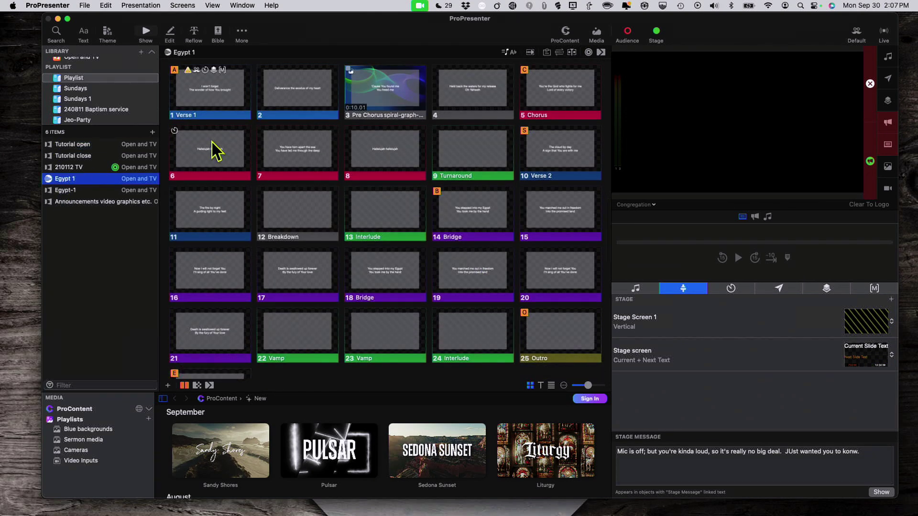
Give slide 2 a Stage action switching Stage screen to Current + Next Text
{"action": "right_click", "coordinate": [292, 82]}
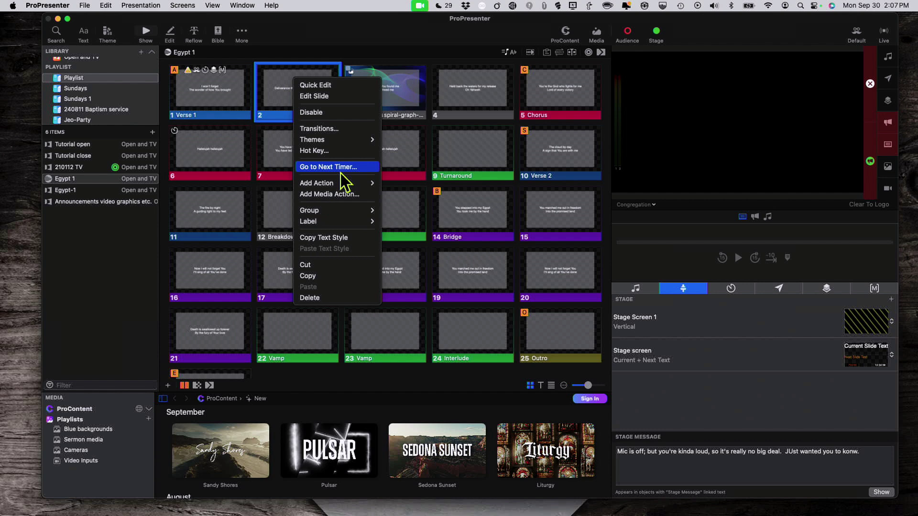
{"action": "mouse_move", "coordinate": [340, 186]}
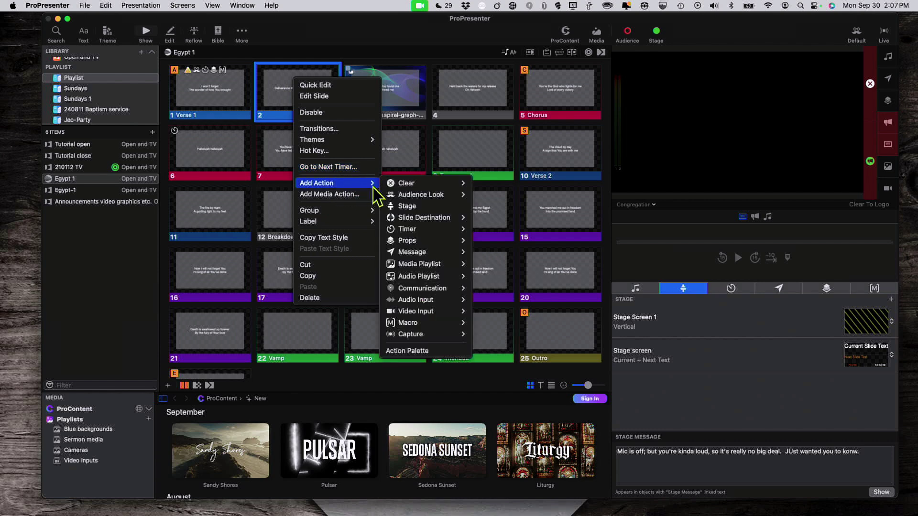
{"action": "left_click", "coordinate": [402, 206]}
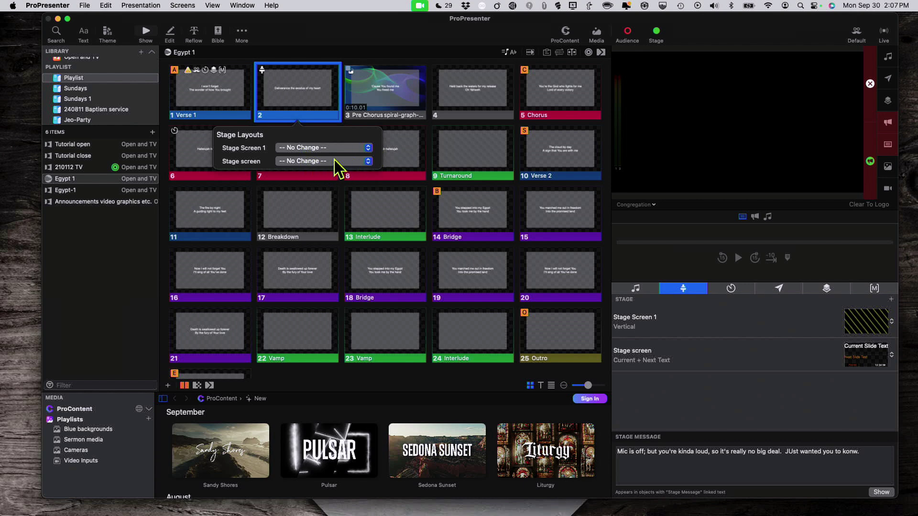
{"action": "left_click", "coordinate": [368, 161]}
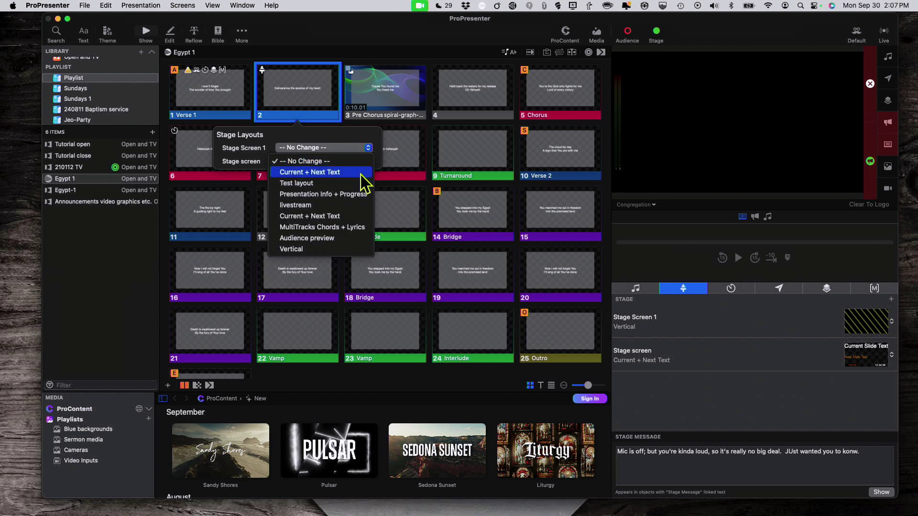
{"action": "left_click", "coordinate": [361, 173]}
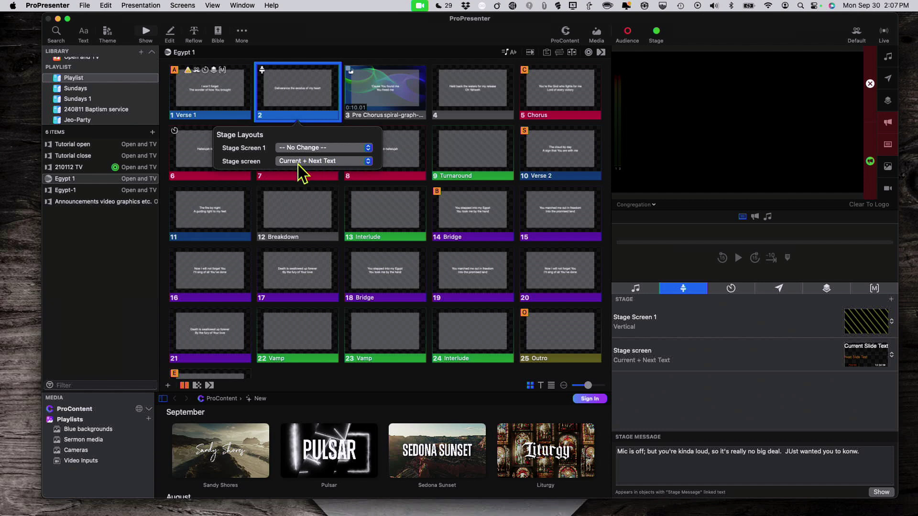
Preview the Stage screen output and test it by triggering slide 14, then slide 2
{"action": "left_click", "coordinate": [724, 211]}
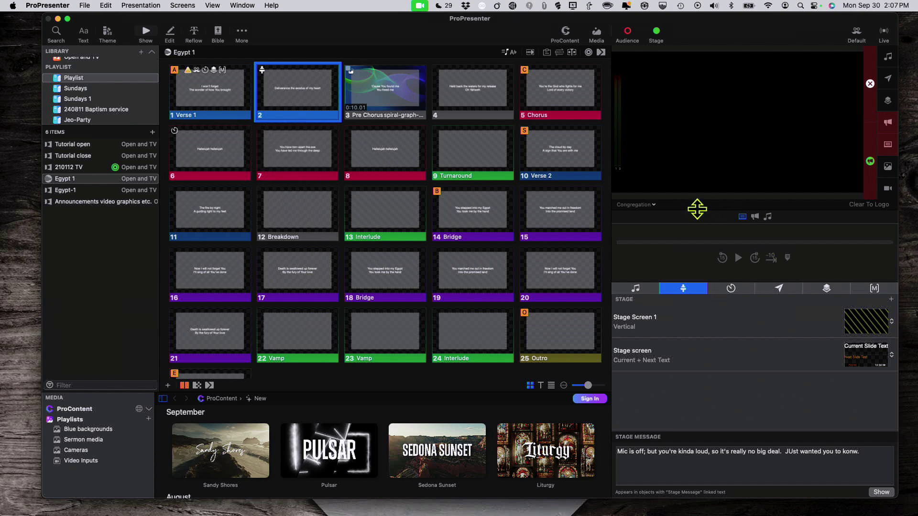
{"action": "left_click", "coordinate": [653, 206]}
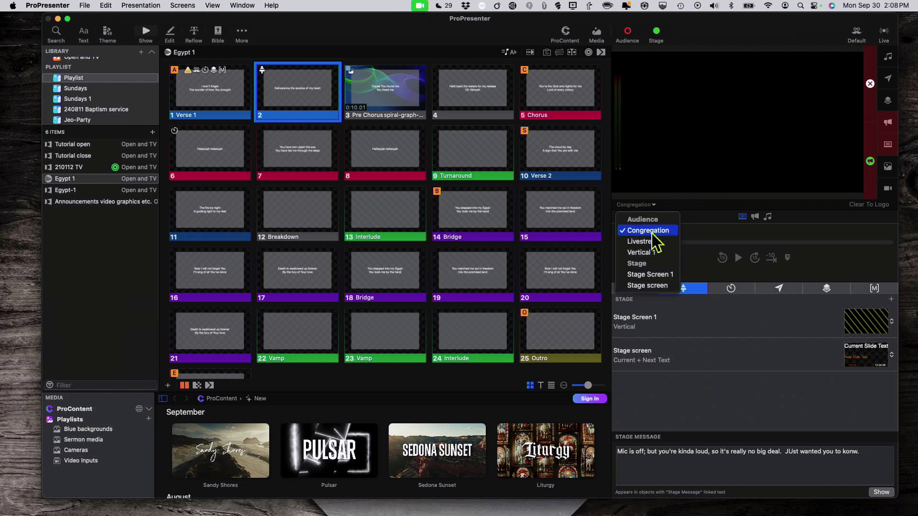
{"action": "left_click", "coordinate": [650, 285]}
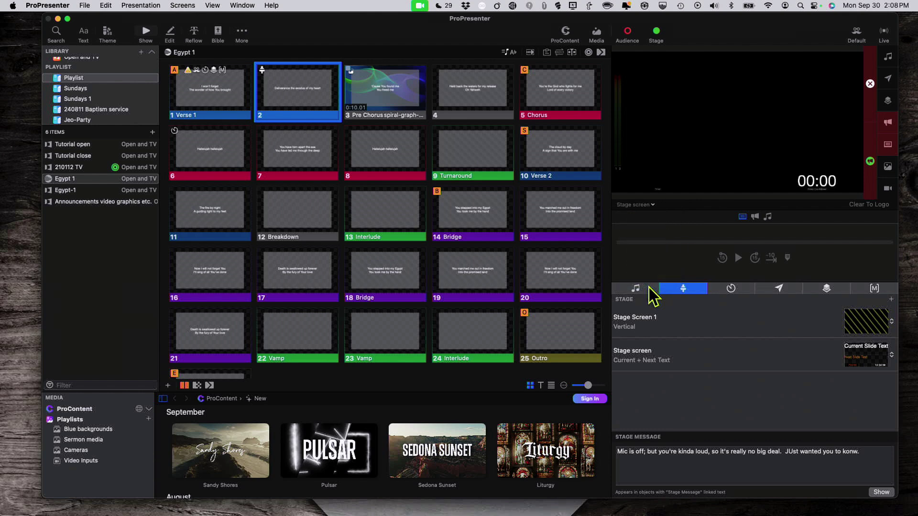
{"action": "left_click", "coordinate": [468, 211]}
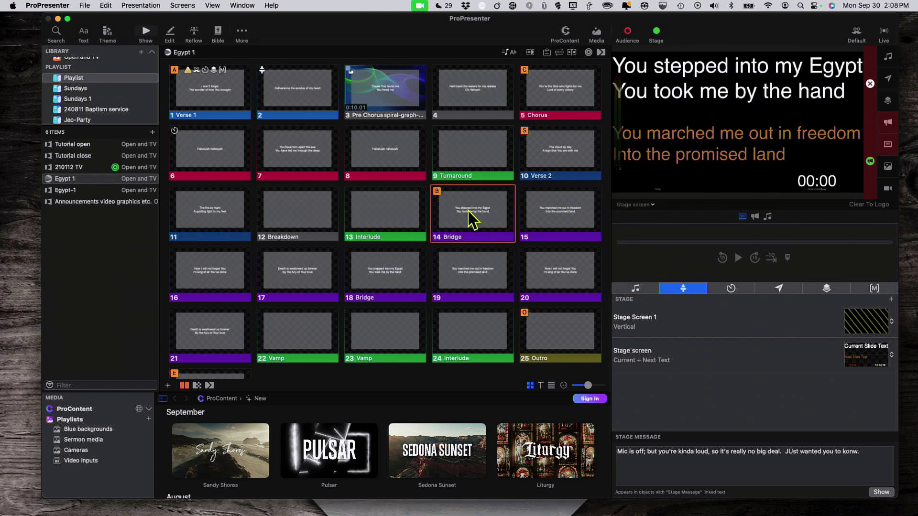
{"action": "left_click", "coordinate": [276, 85]}
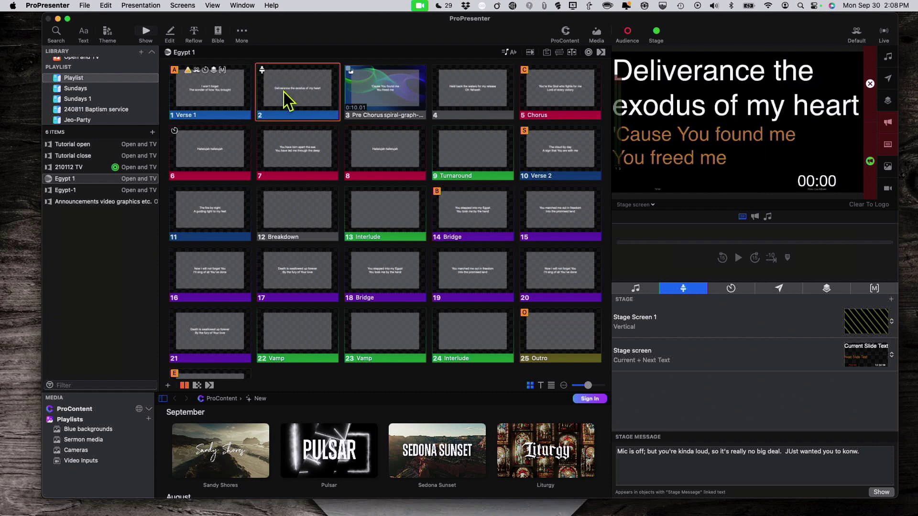